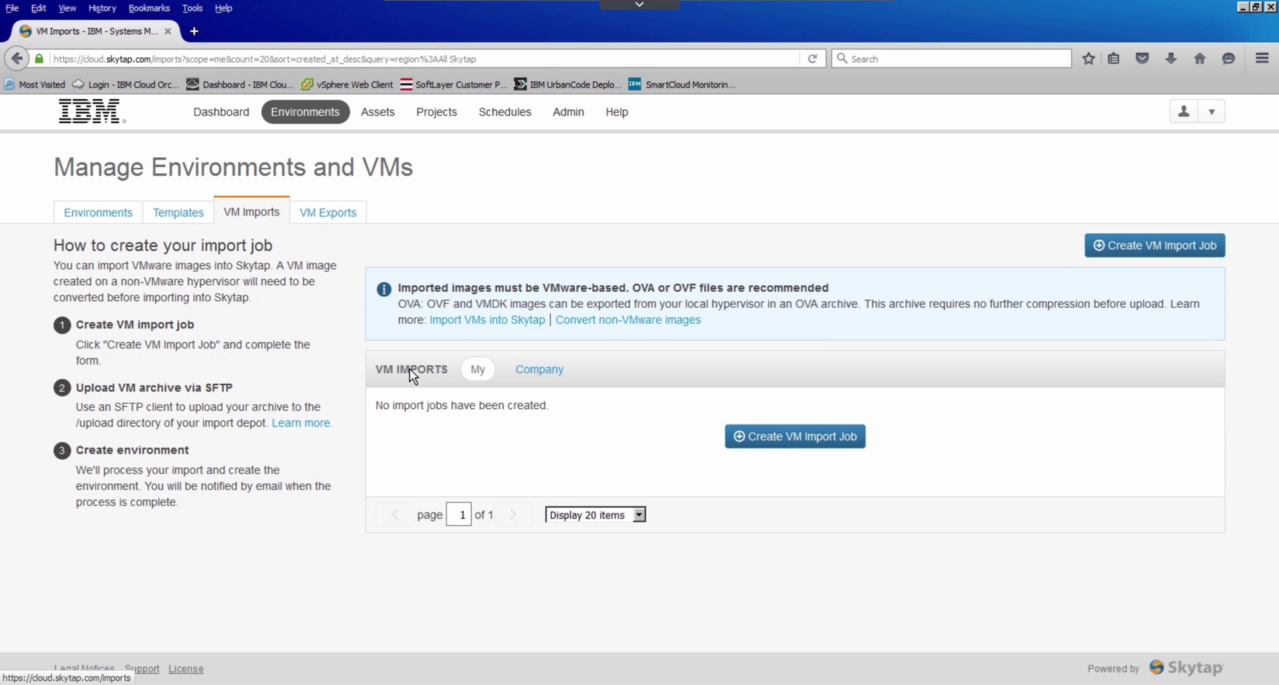
Create a VM import job named 'IDTES Import Demo' in the US-Central region.
click(781, 438)
click(703, 443)
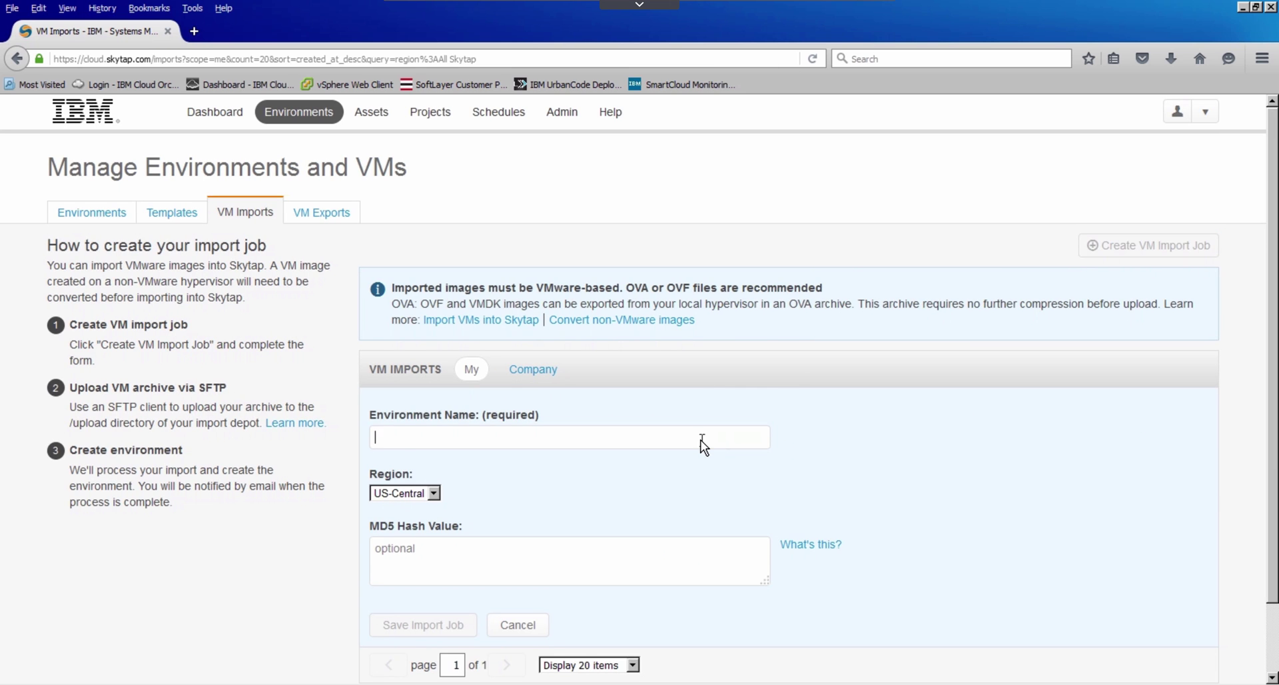
text(IDTES)
key(Down)
key(Tab)
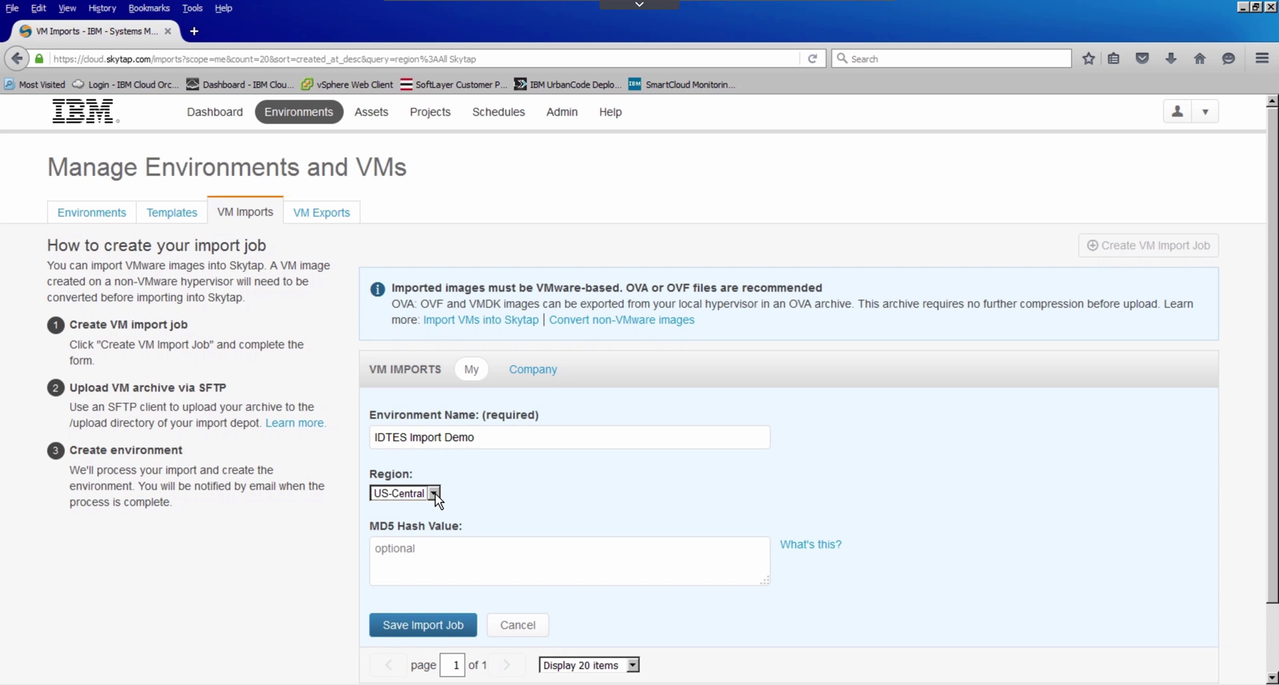
click(421, 627)
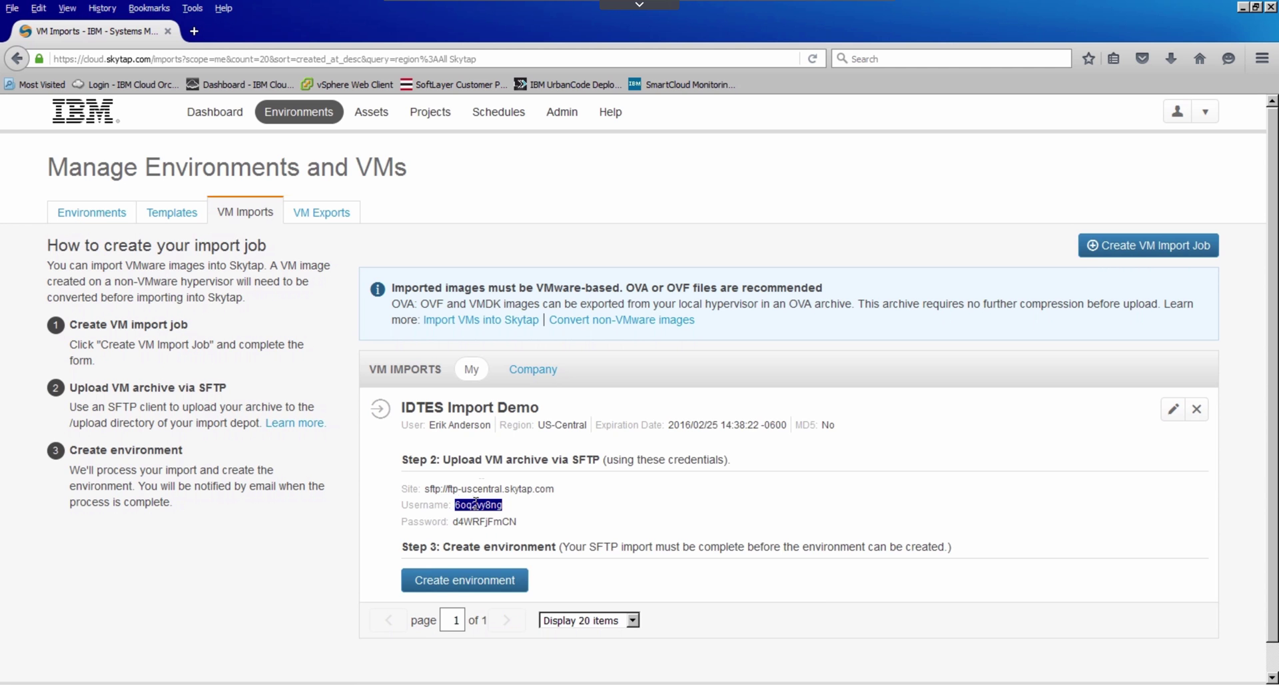
key(alt+Tab)
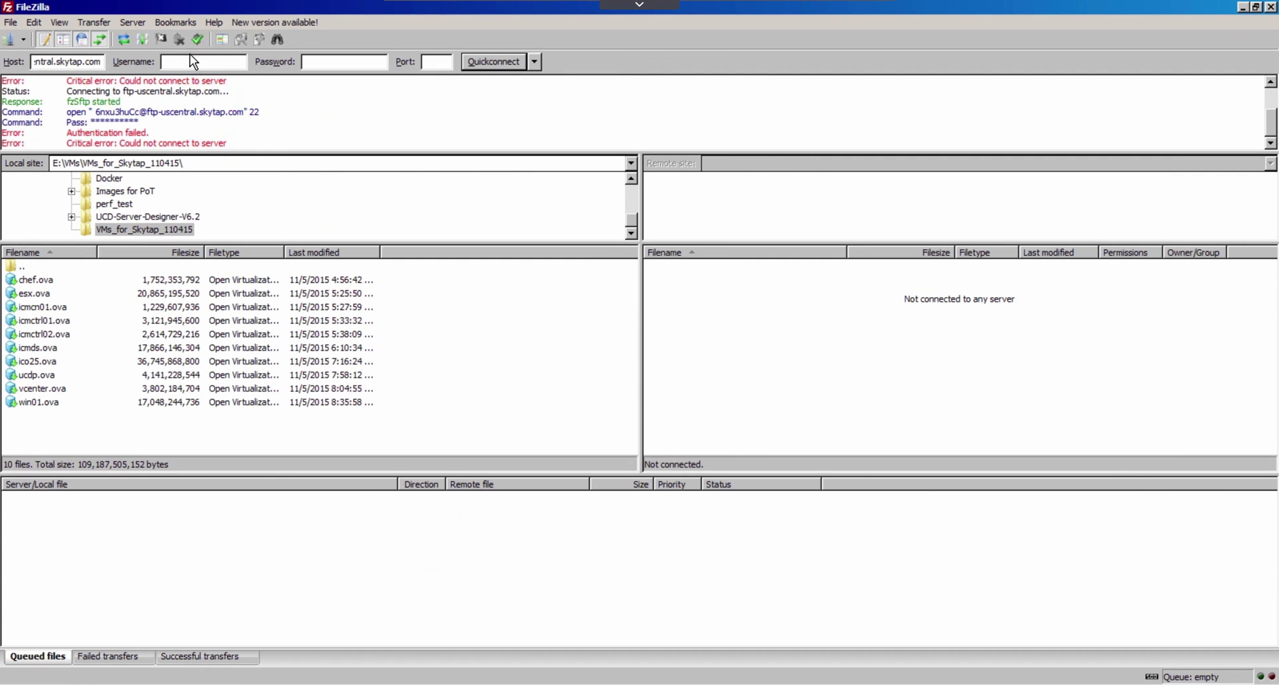
Connect FileZilla to the Skytap SFTP server with the import job's SFTP password.
key(alt+Tab)
double_click(500, 521)
key(alt+Tab)
click(314, 63)
key(ctrl+v)
click(491, 61)
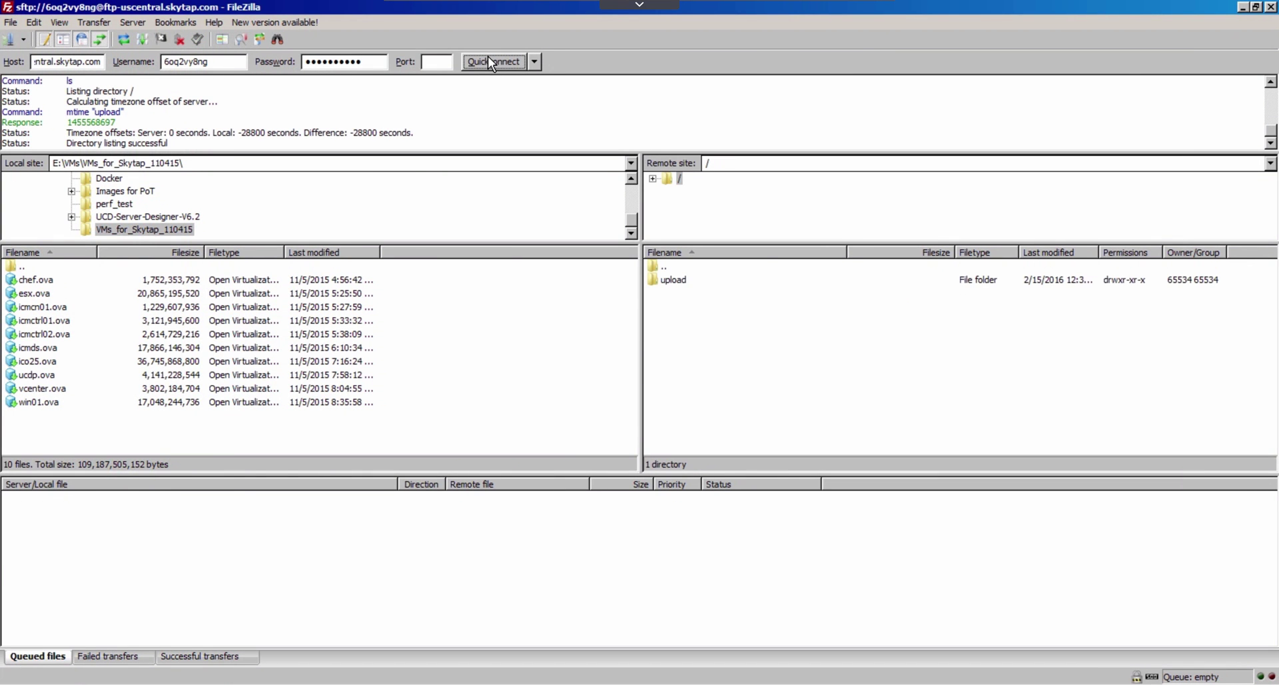
Upload icmcn01.ova into the remote upload folder.
double_click(668, 279)
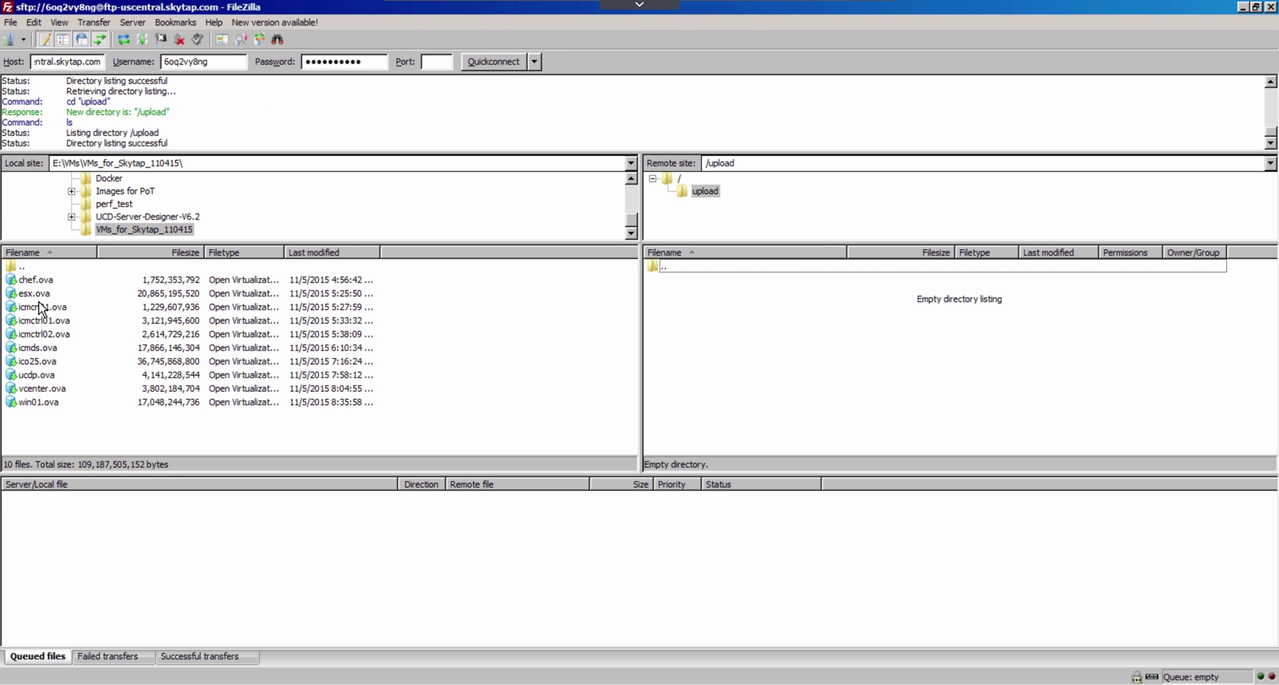
drag(38, 302, 825, 319)
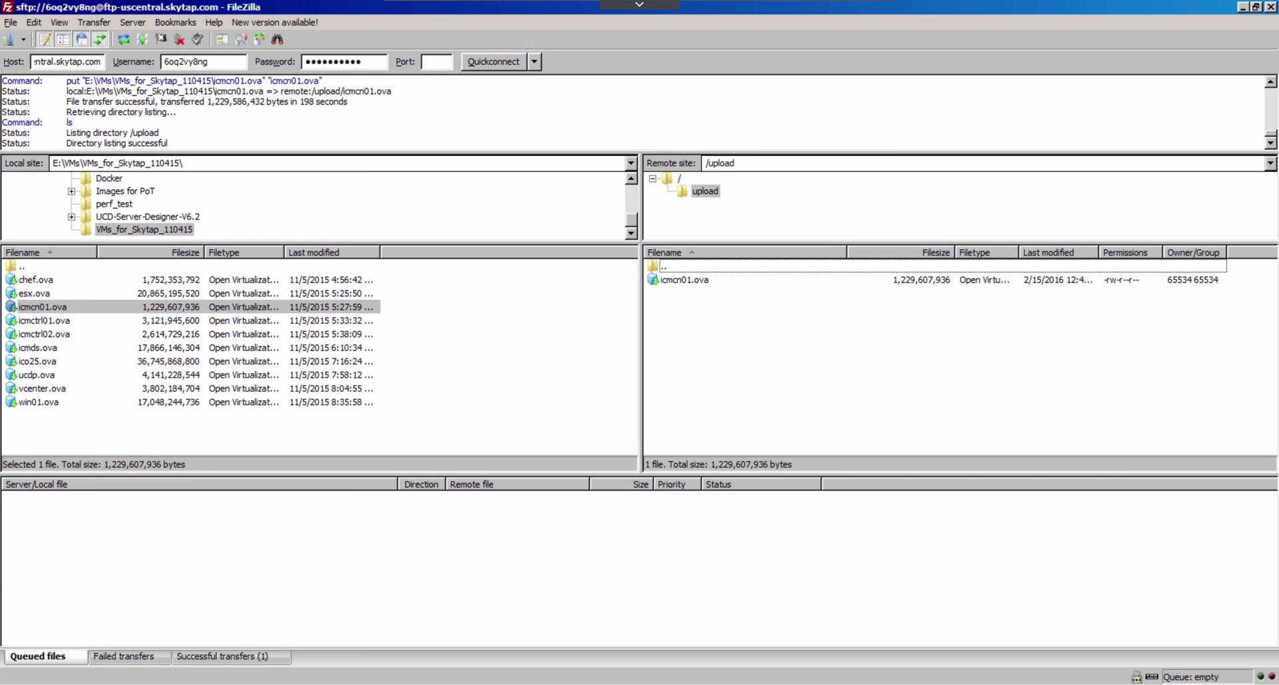
key(alt+Tab)
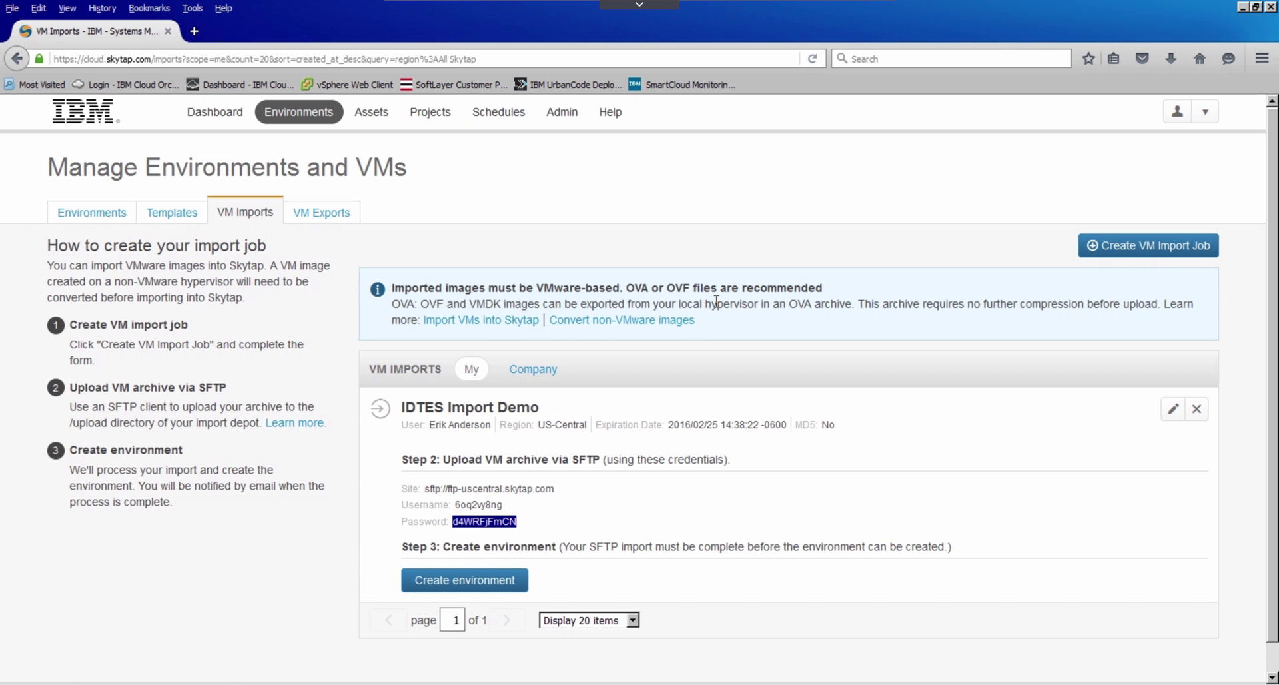
Build the IDTES Import Demo environment from the uploaded icmcn01.ova image and open it.
click(647, 509)
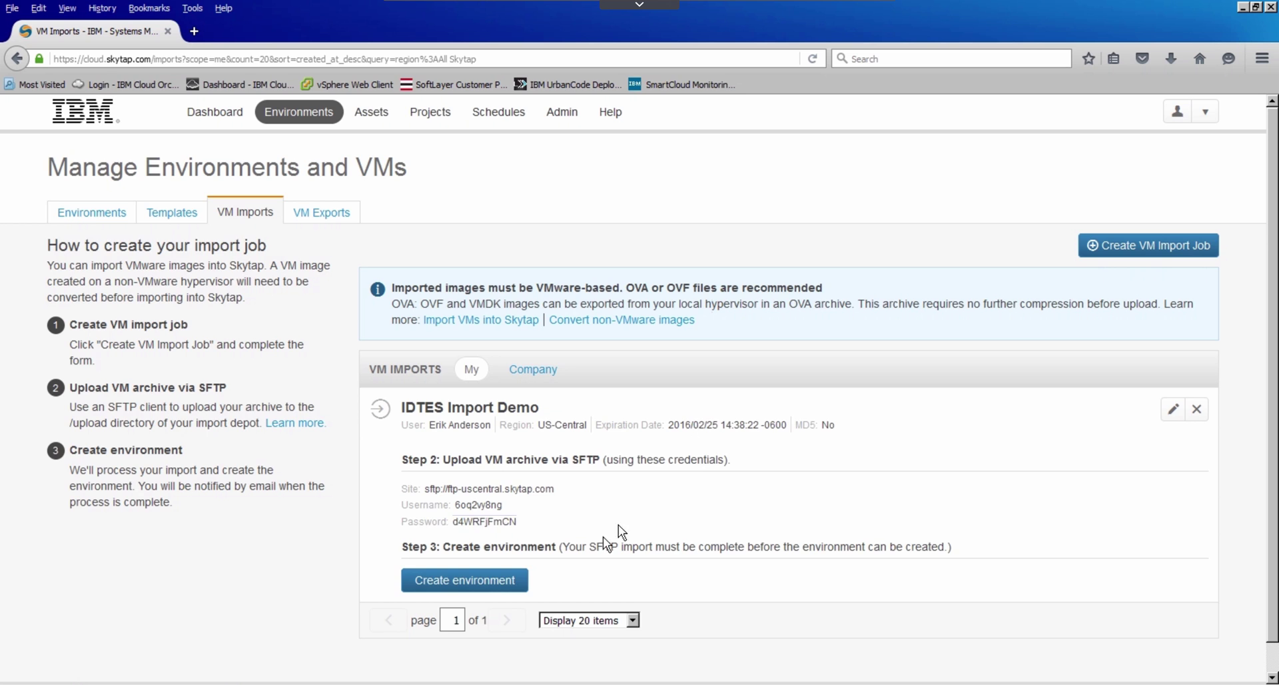
click(500, 581)
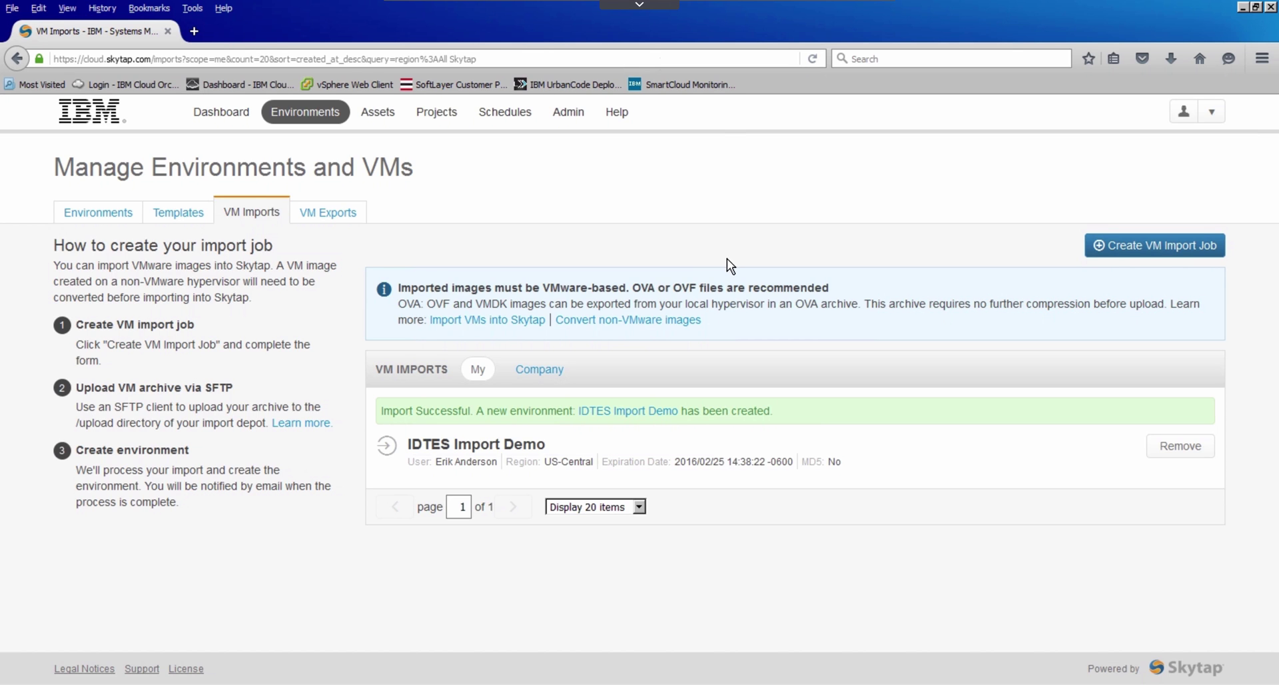
click(622, 412)
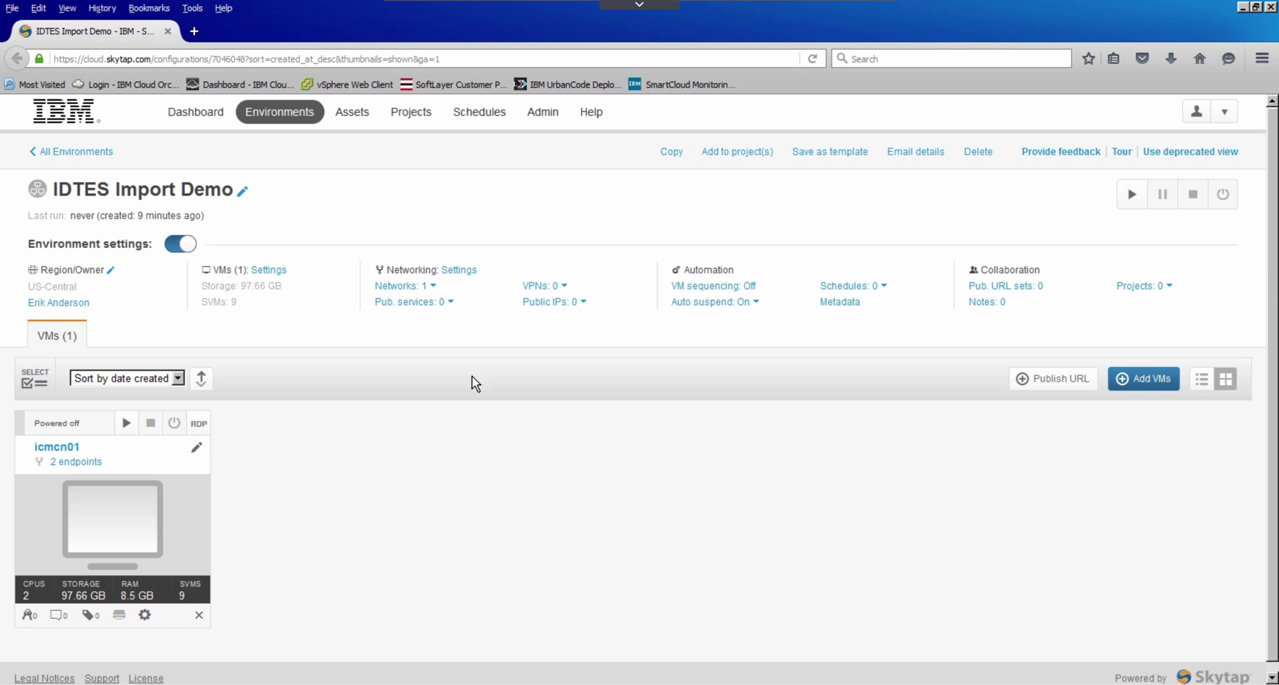
Open the Networking settings of IDTES Import Demo, showing Network 1 on 10.0.0.0/24.
click(457, 283)
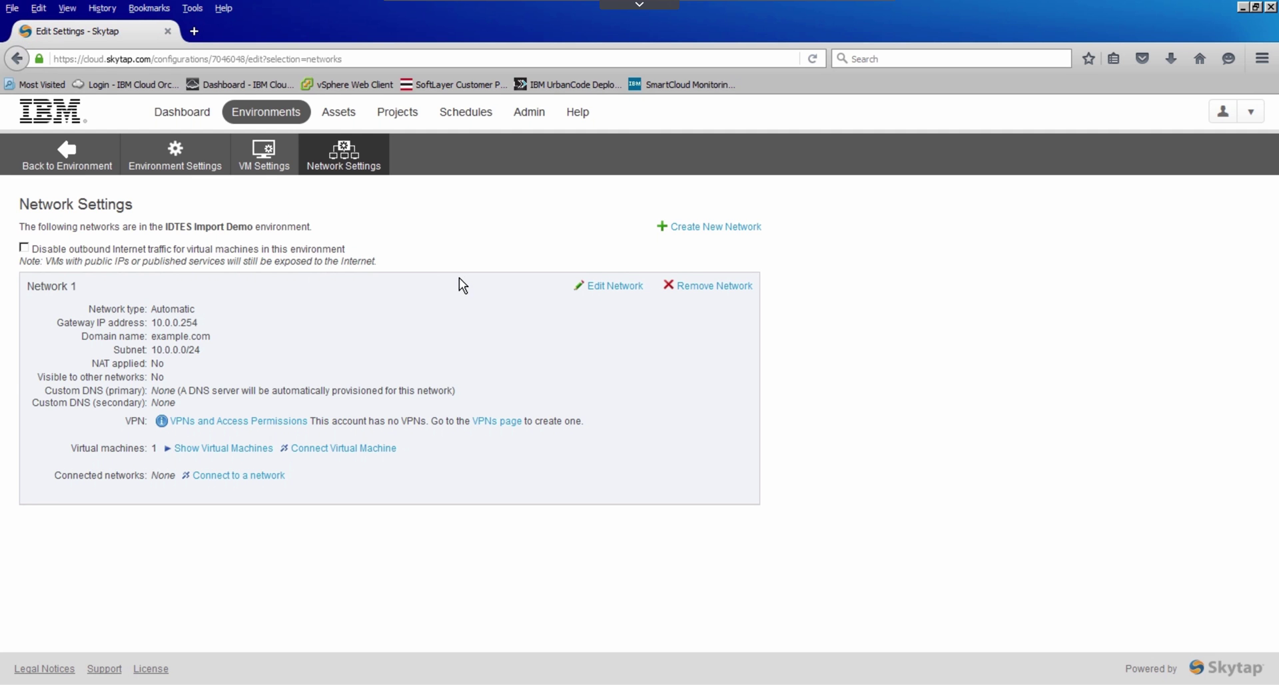
Set Network 1's gateway to 192.168.1.1 and its subnet to 192.168.1.0.
click(603, 286)
double_click(604, 193)
key(BackSpace)
key(BackSpace)
key(BackSpace)
key(BackSpace)
key(BackSpace)
key(BackSpace)
key(BackSpace)
key(BackSpace)
text(192.168.1.0)
key(Tab)
key(Tab)
text(192.168)
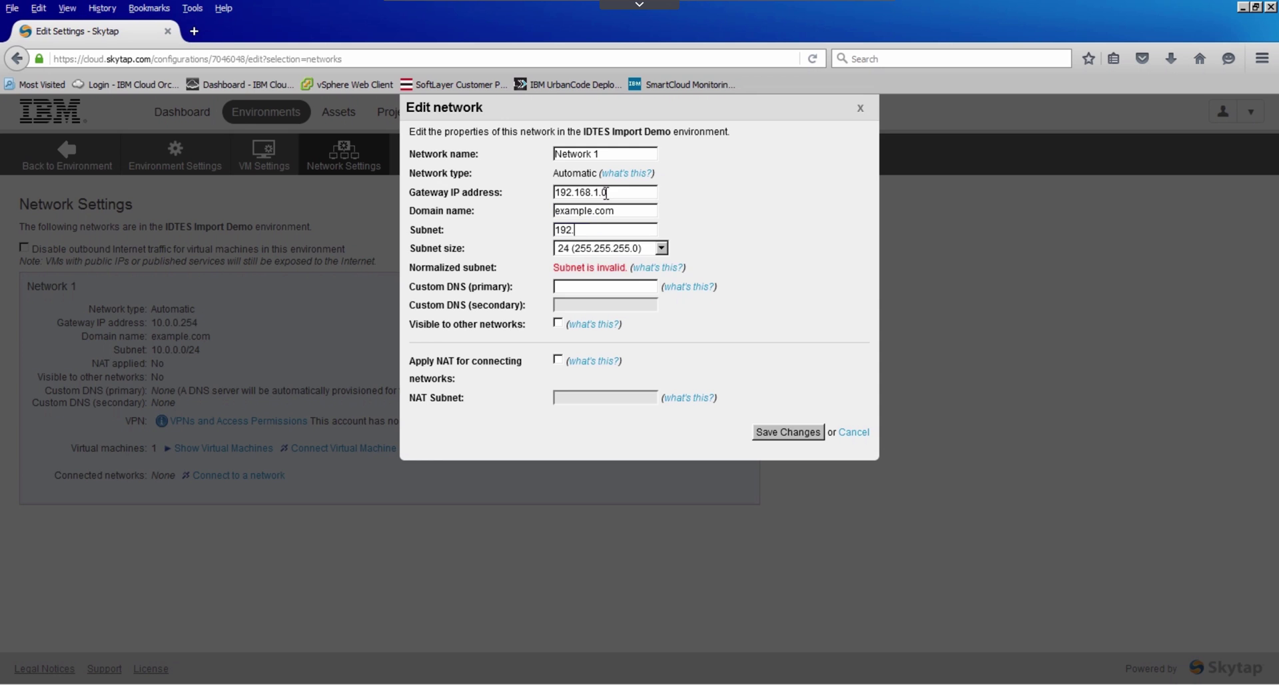
text(.1.0)
click(607, 193)
key(BackSpace)
text(1)
Rename the network to '192 net', save, and list its connected VMs.
drag(646, 154, 526, 154)
text(192 net)
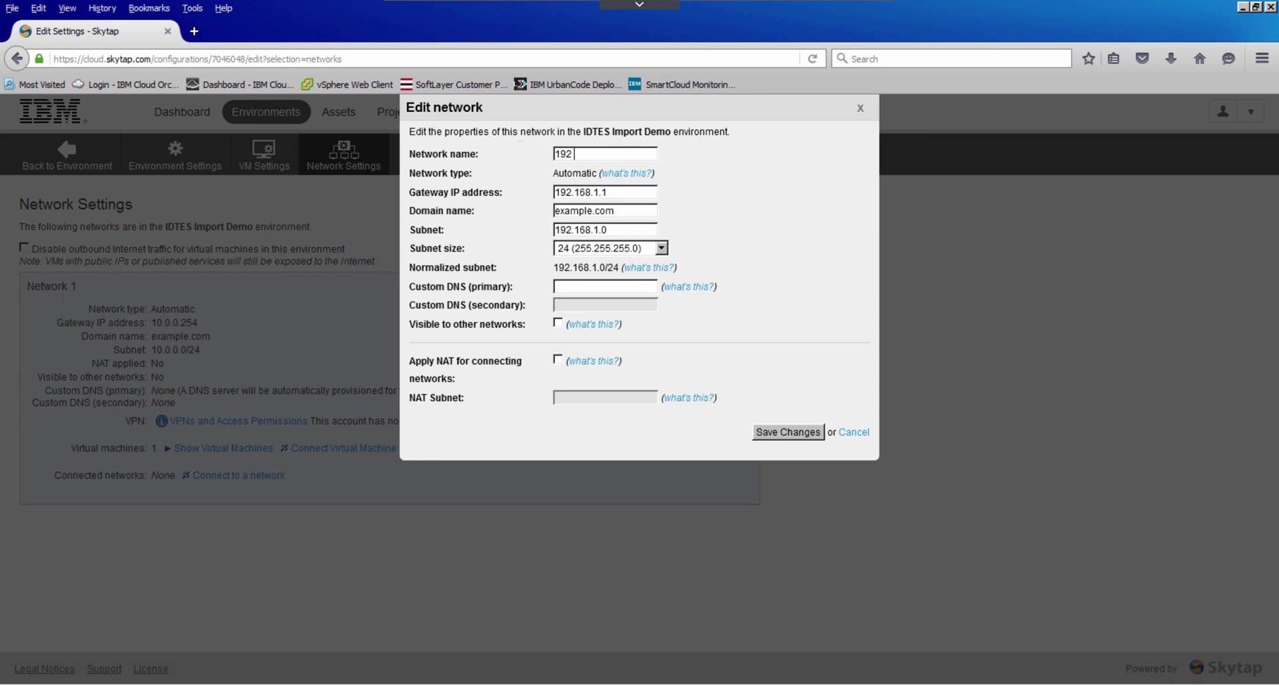
click(758, 429)
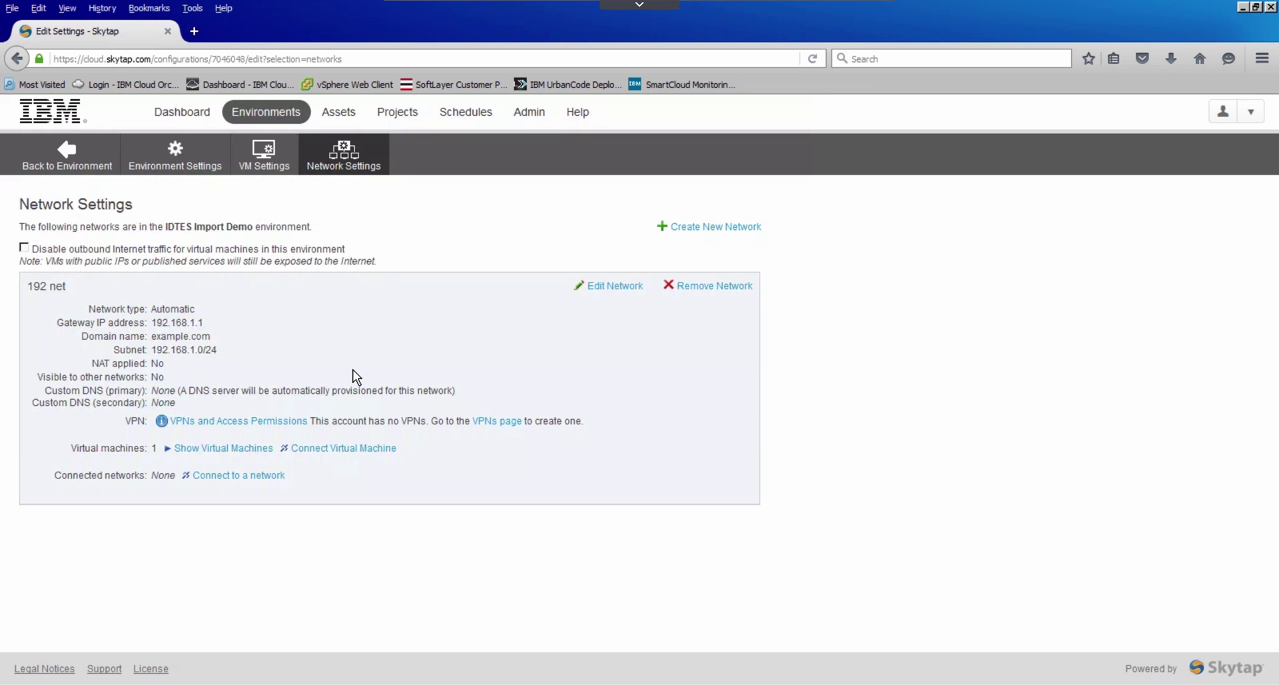
click(223, 448)
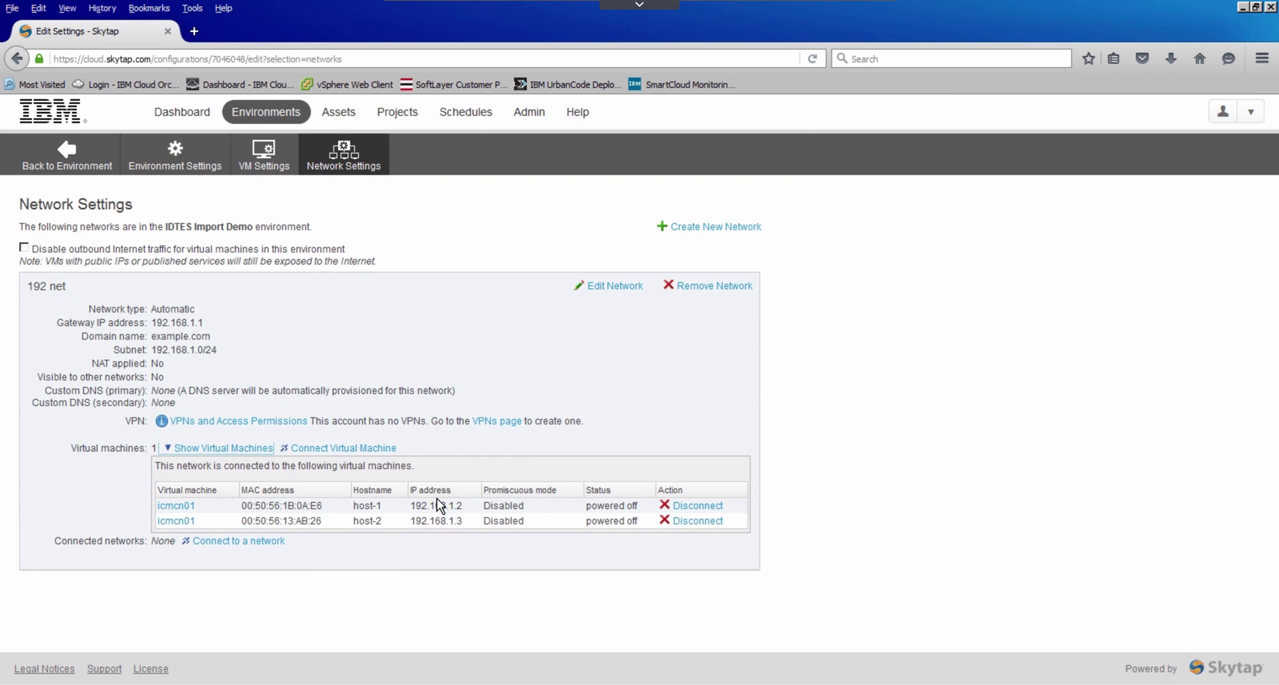
Change icmcn01's first network adapter primary IP from 192.168.1.2 to 192.168.1.6.
click(192, 506)
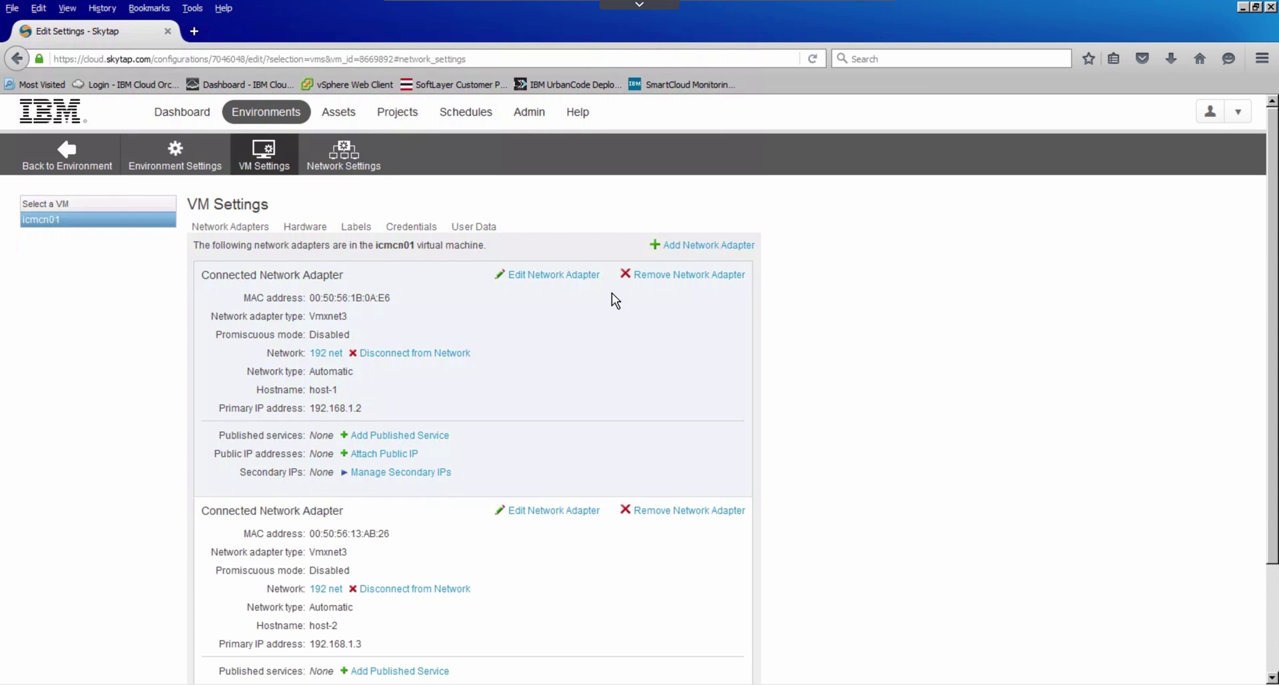
click(557, 274)
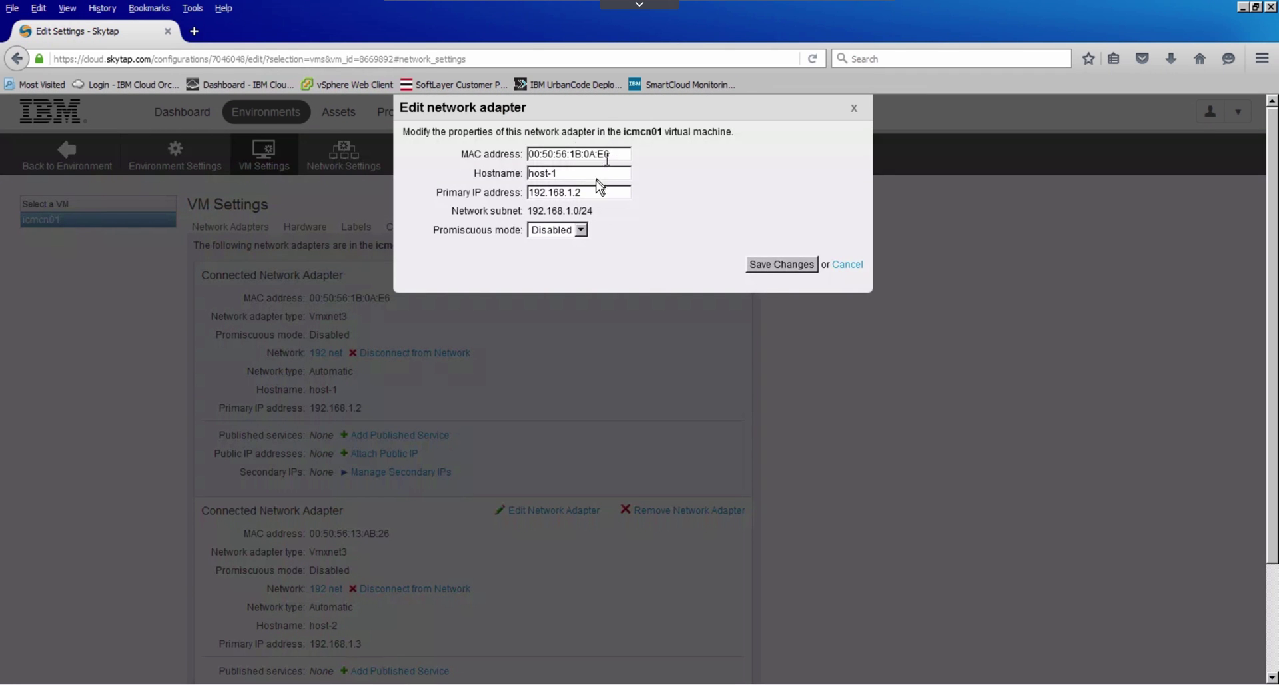
text(6)
click(773, 264)
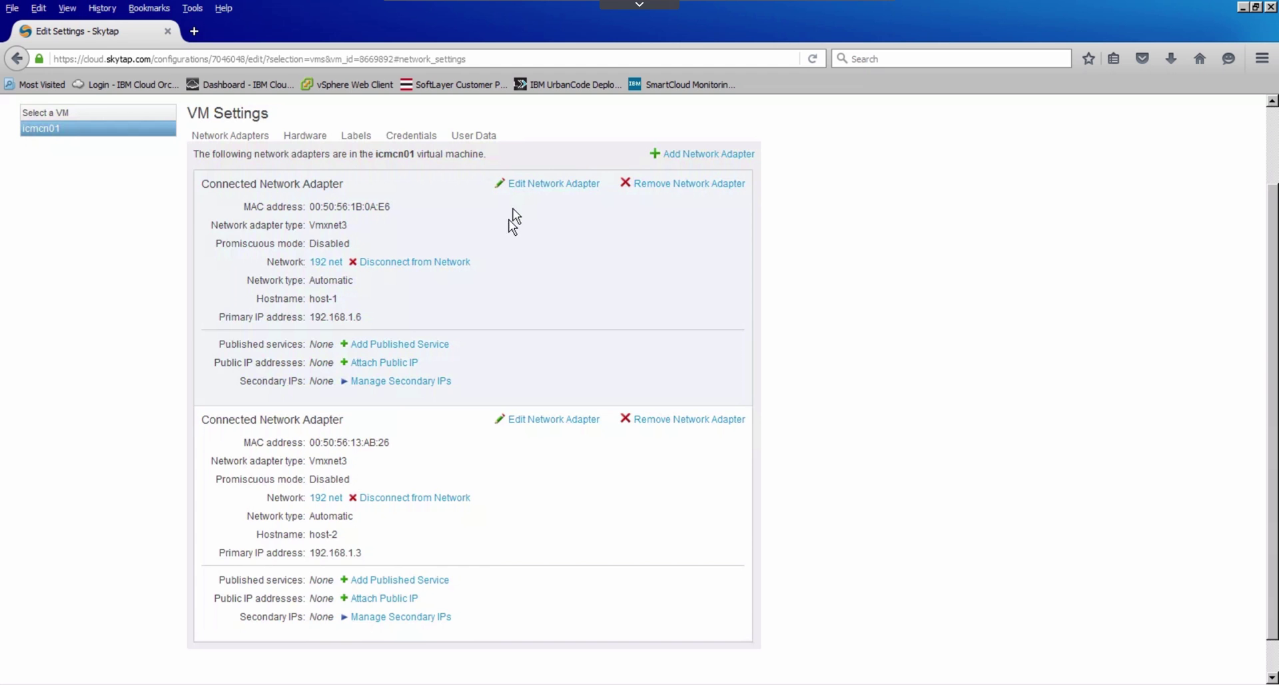